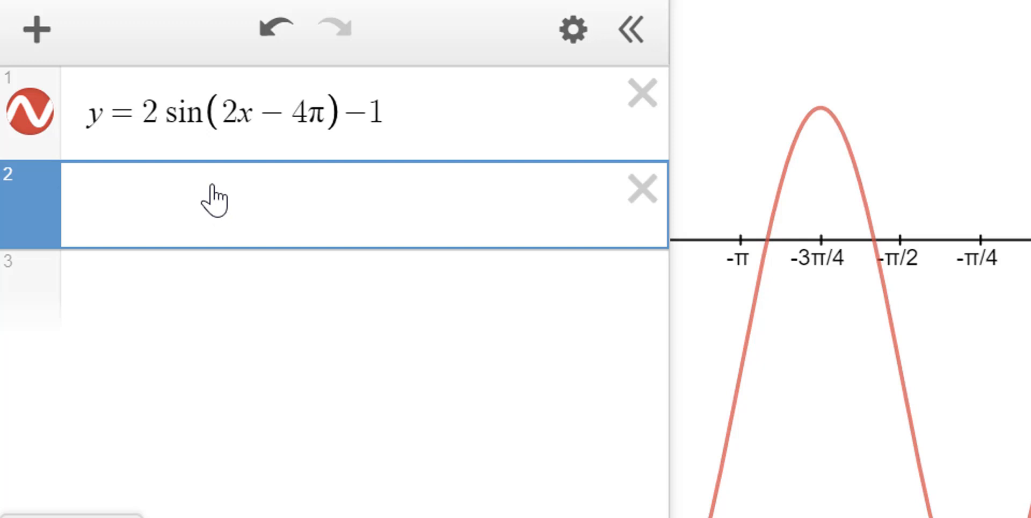
Add the horizontal line y = -1 as a second expression below the sine function
type("y")
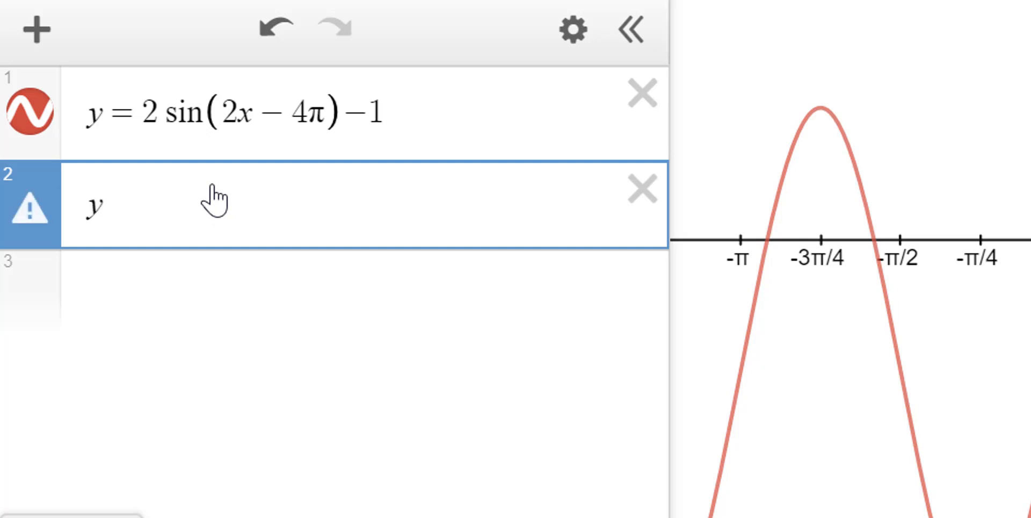
type("=")
type("-1")
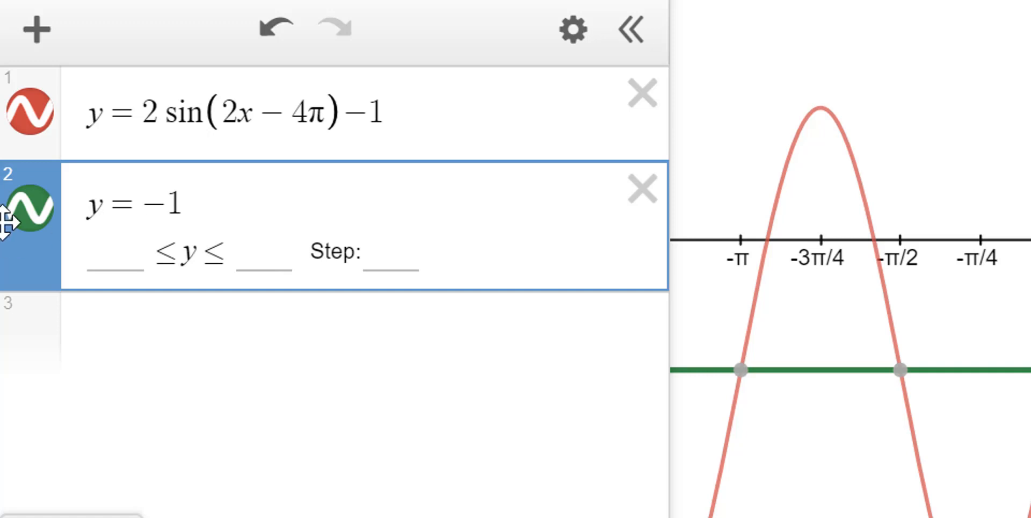
Format the line y = -1 as a purple dashed line
left_click(33, 215)
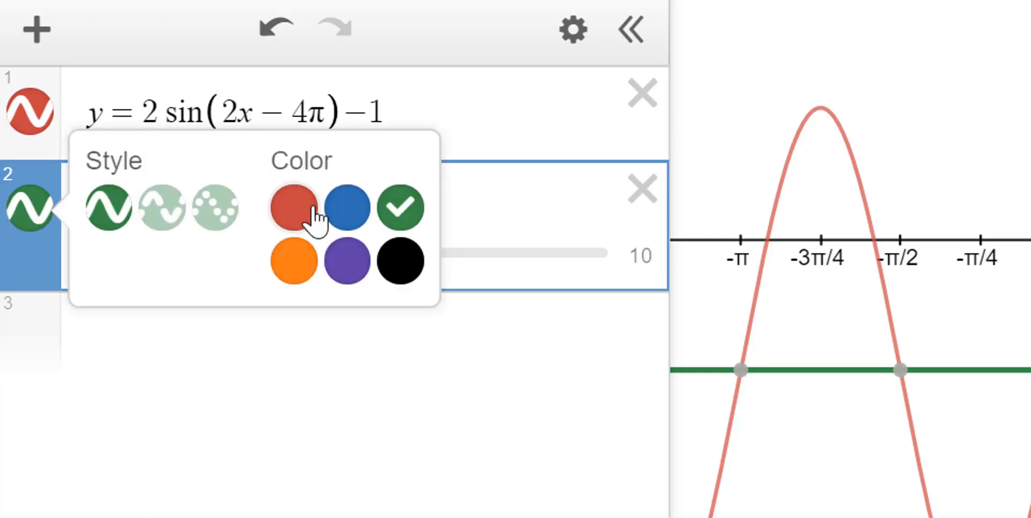
left_click(346, 263)
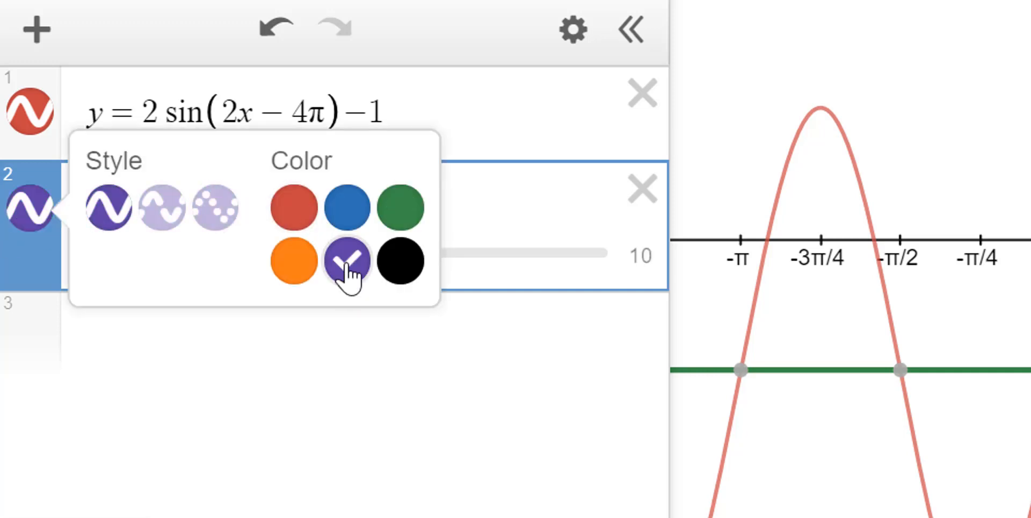
left_click(164, 215)
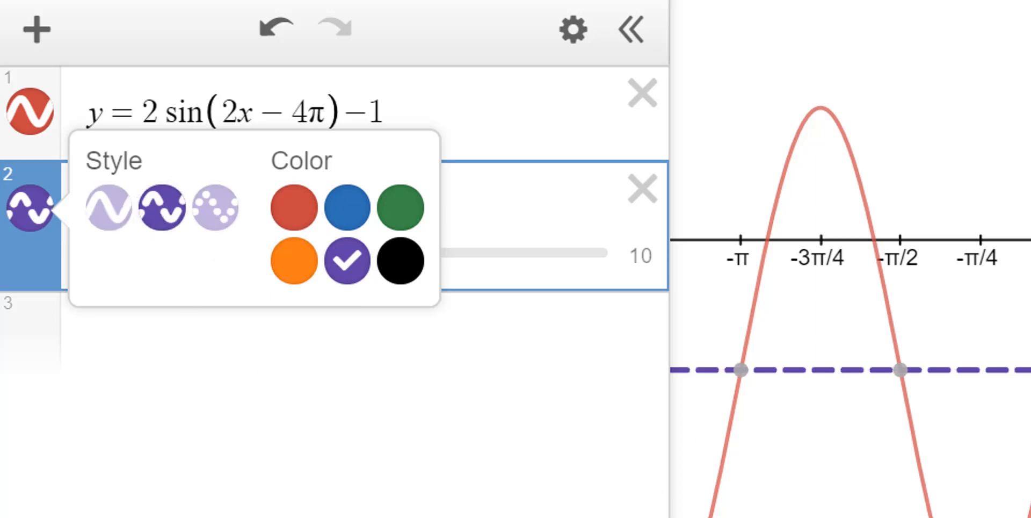
left_click(710, 454)
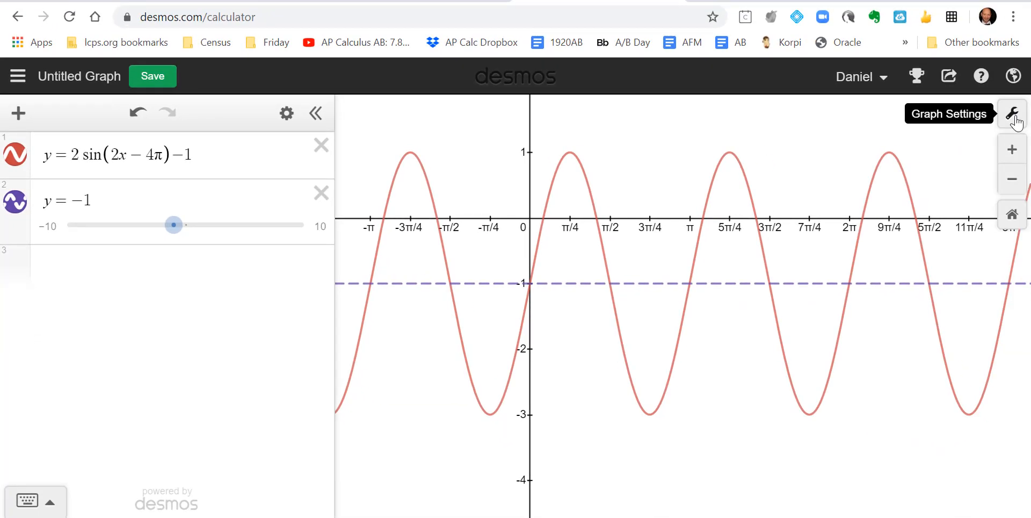
Open the graph settings, and highlight the x-axis window requirement in the Desmos Sine and Cosine Project 1 document in Google Docs
left_click(1015, 117)
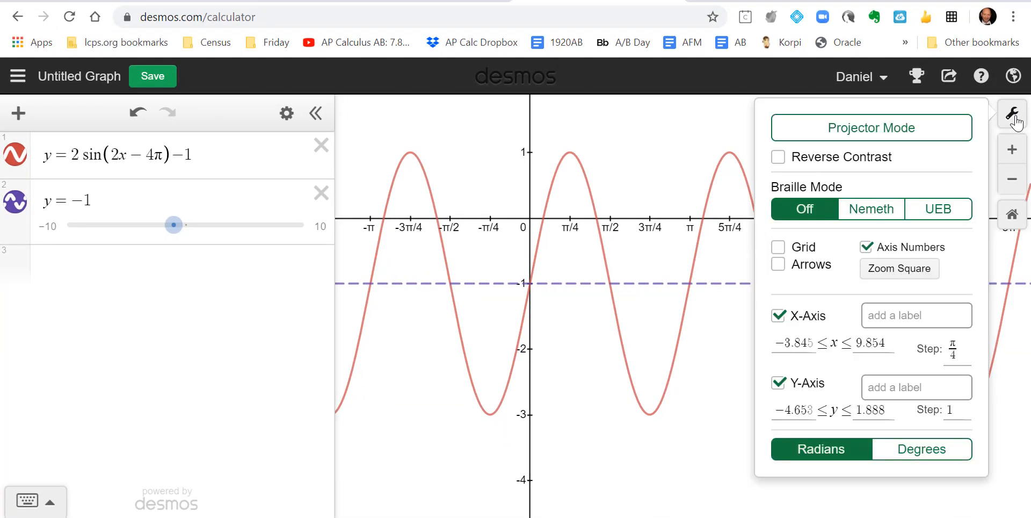
left_click(814, 351)
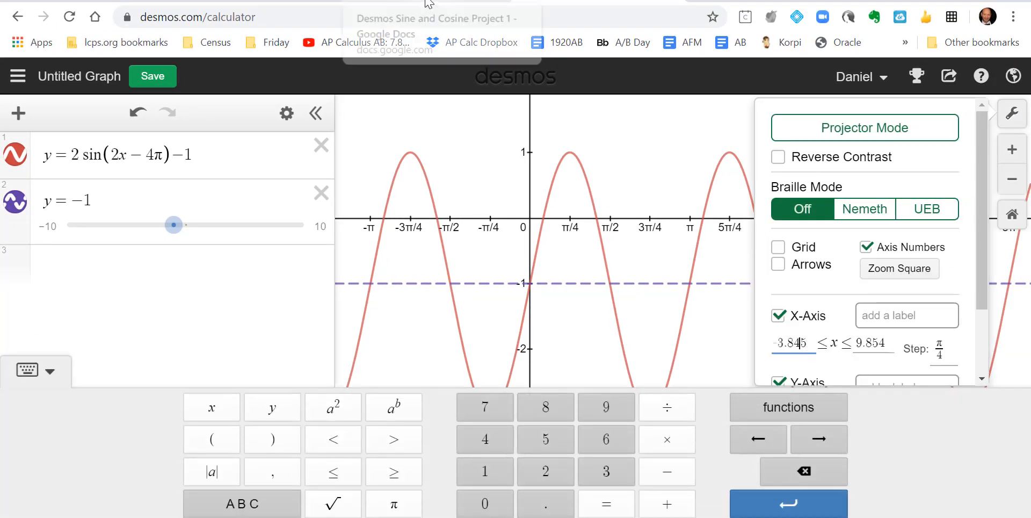
left_click(428, 3)
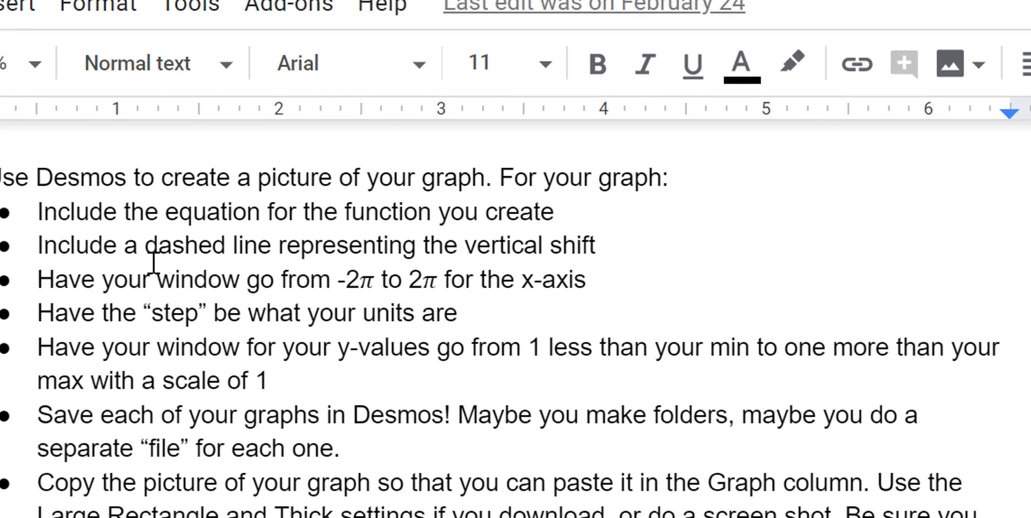
left_click_drag(37, 279, 604, 284)
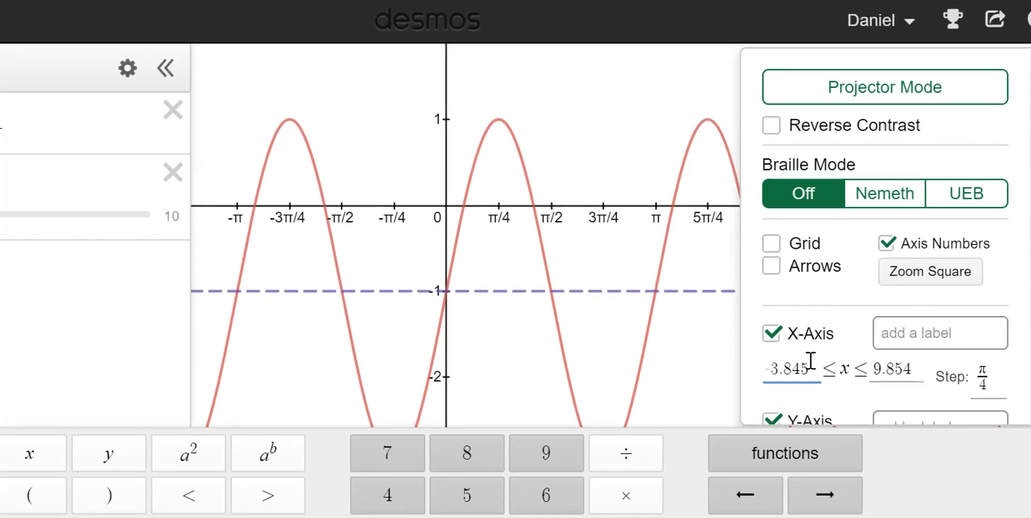
Back in Desmos, set the x-axis range from -2π to 2π and close the graph settings
left_click_drag(814, 366, 752, 372)
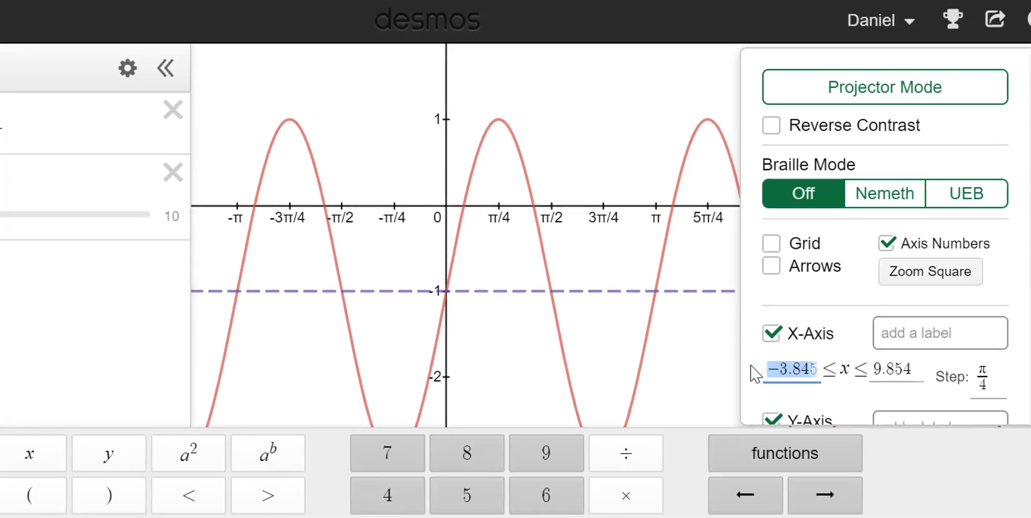
type("-2pi")
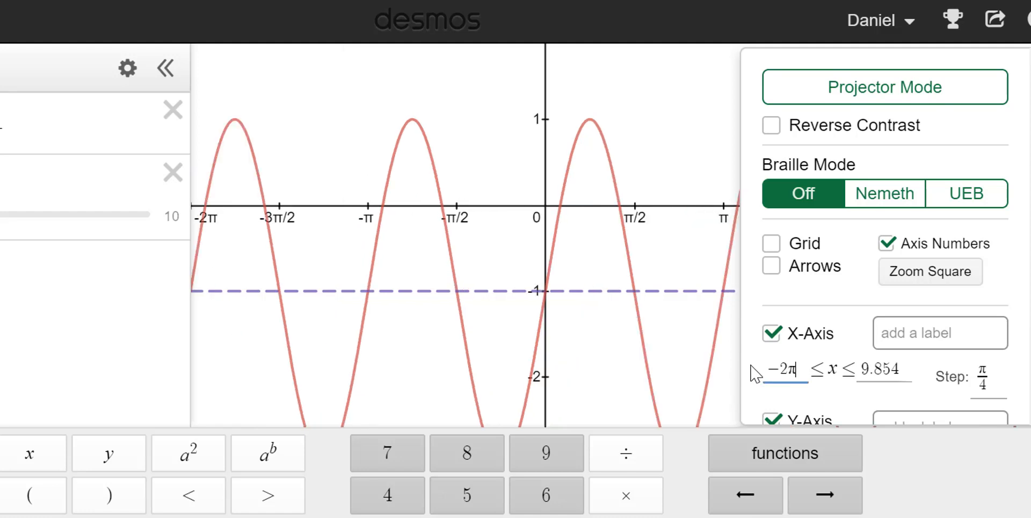
key("Tab")
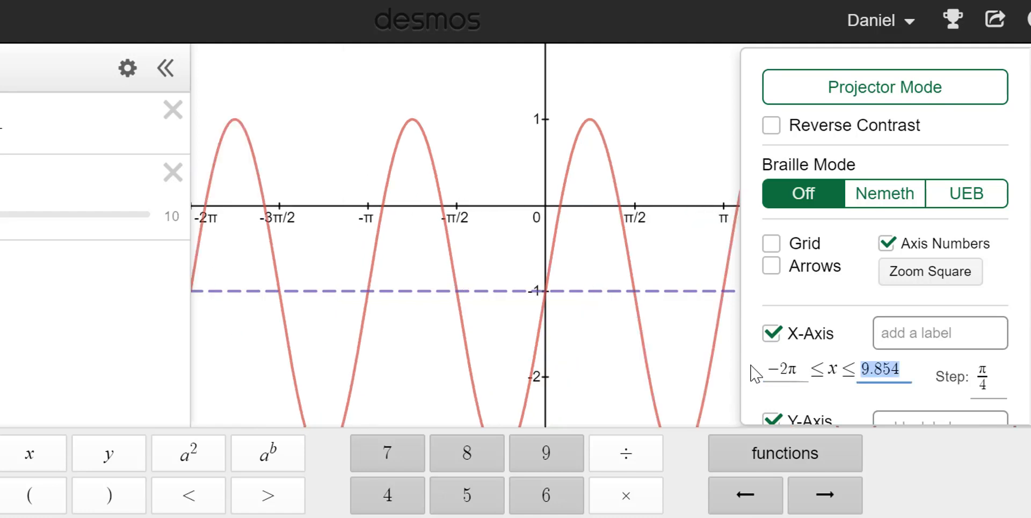
type("2pi")
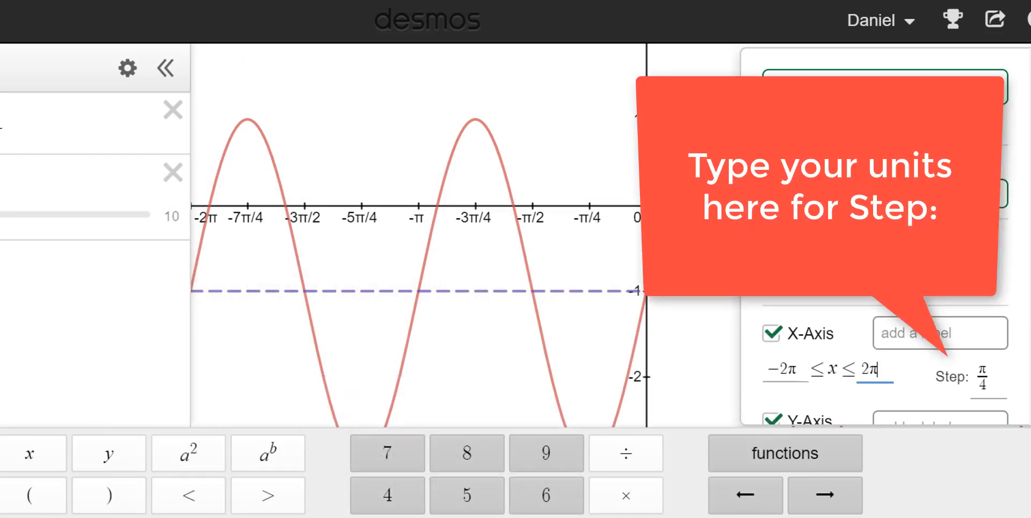
left_click(937, 516)
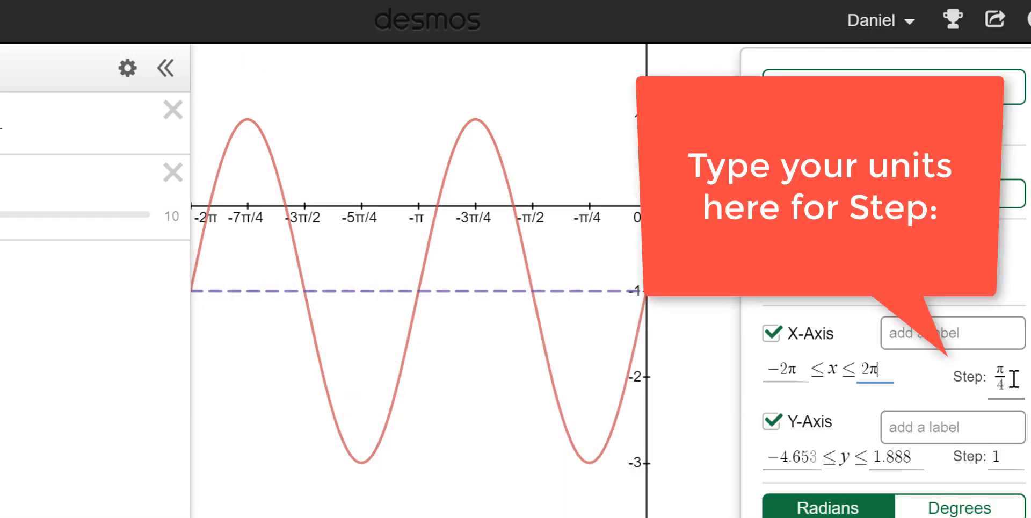
left_click_drag(1014, 378, 986, 389)
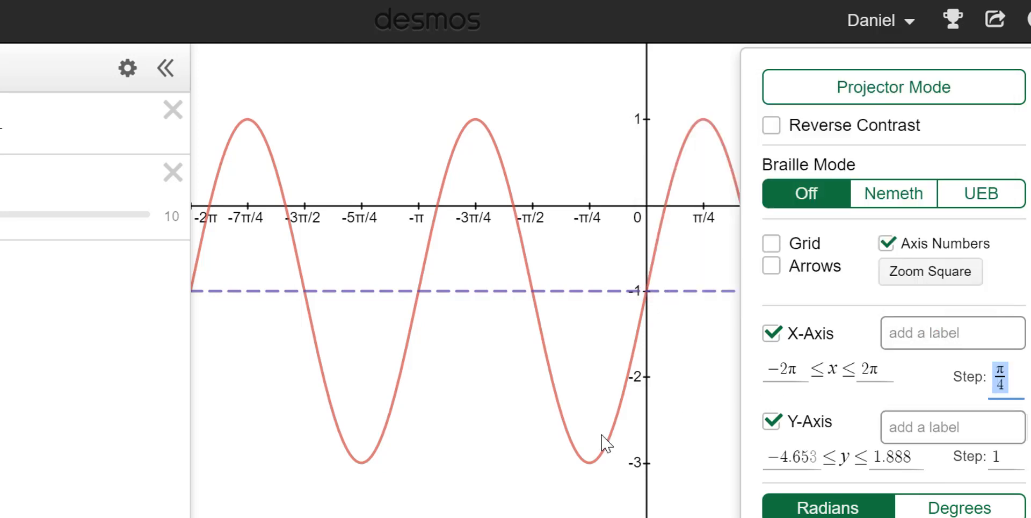
left_click(500, 508)
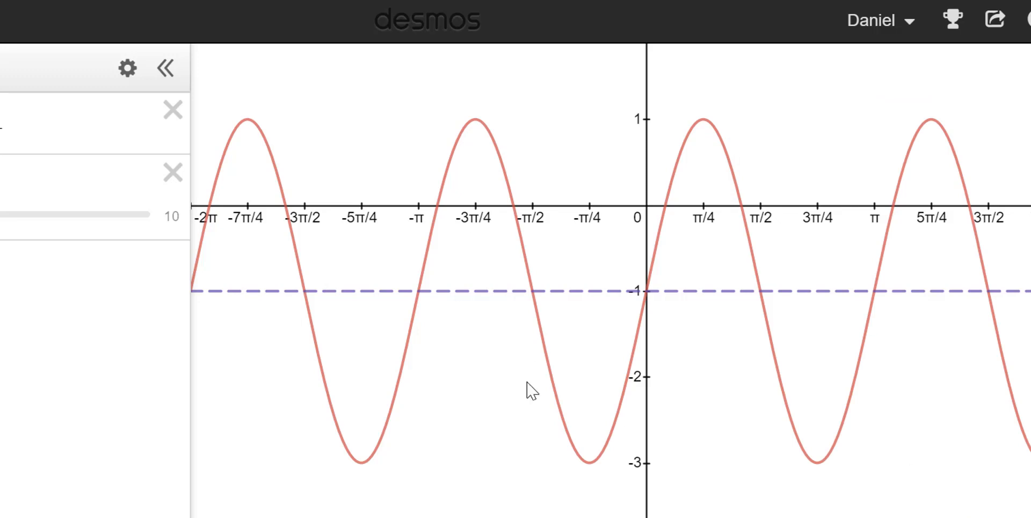
Show the coordinates of a maximum and a minimum of the sine curve, and set the y-axis range from -4 to 2
left_click(476, 121)
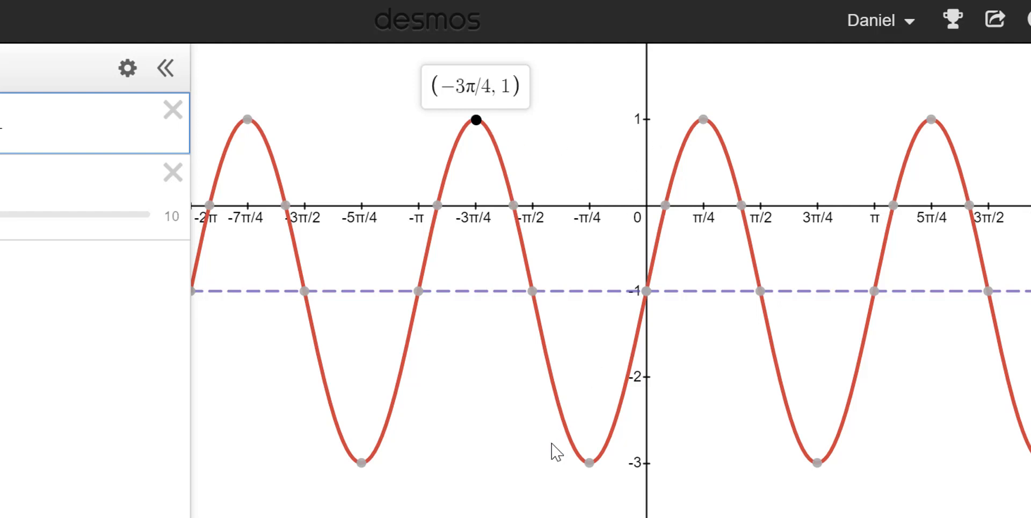
left_click(590, 463)
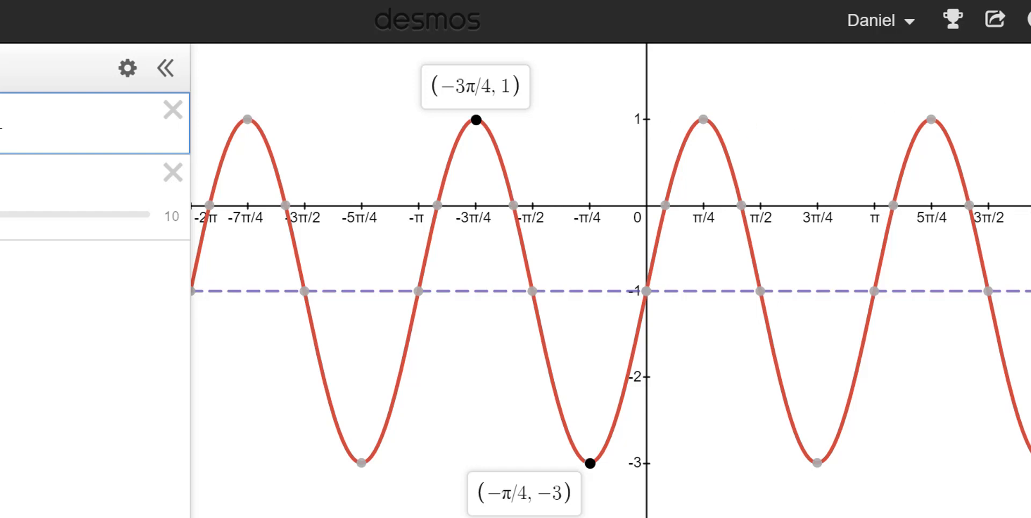
left_click(1027, 19)
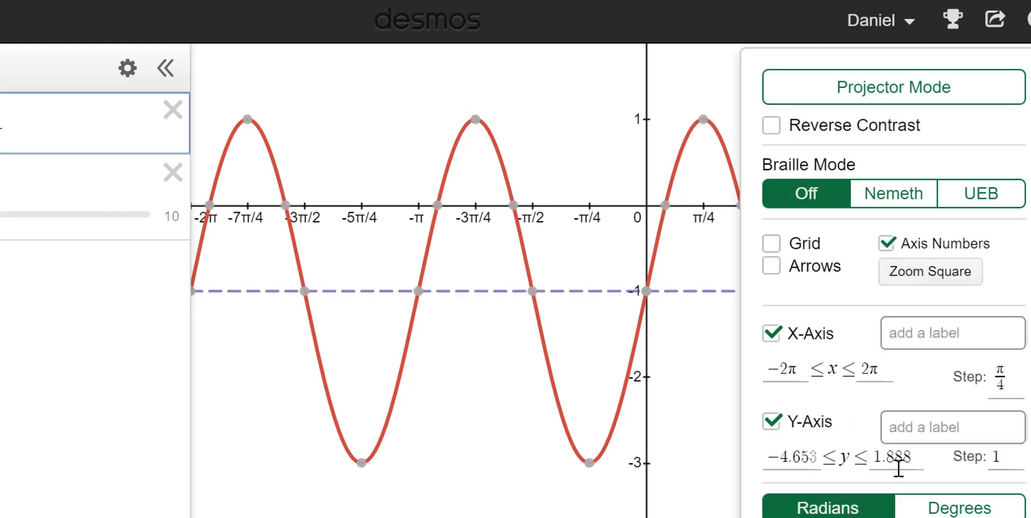
left_click_drag(823, 458, 771, 453)
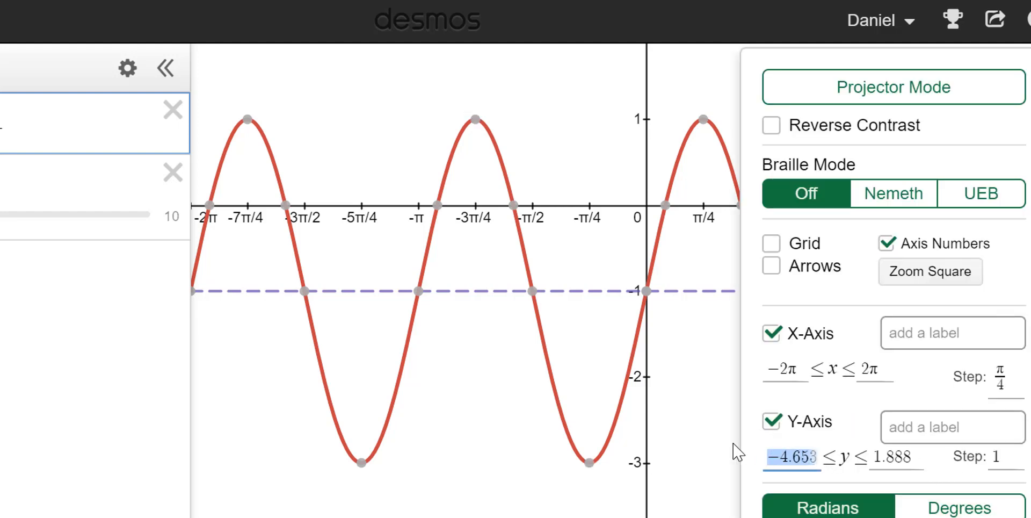
type("-4")
key("Tab")
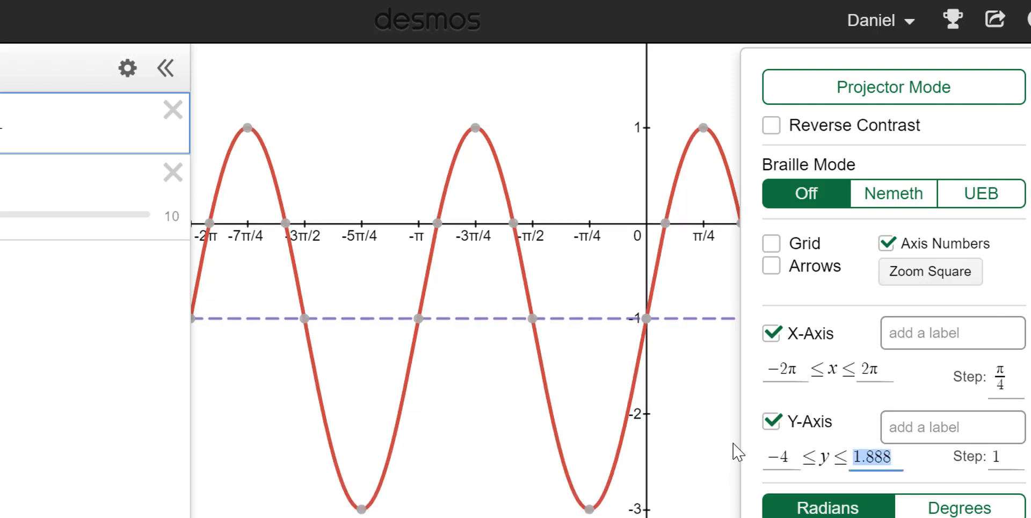
type("2")
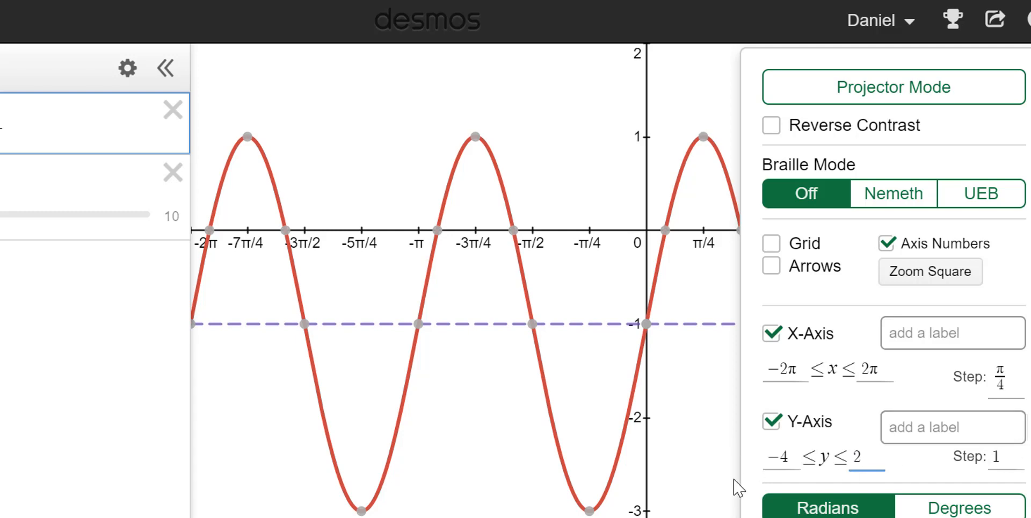
left_click(709, 471)
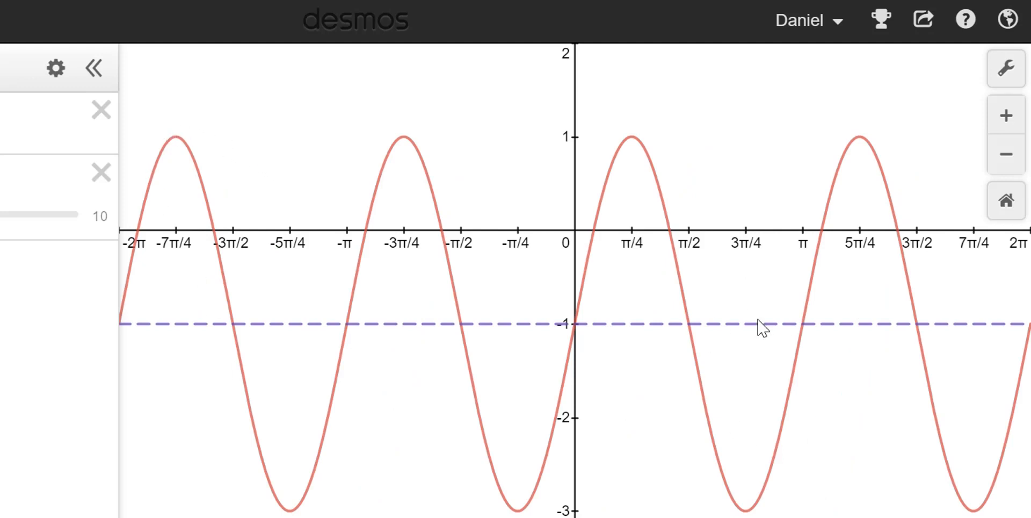
Set up an image export of the graph with Thick lines and the Large Rectangle size
left_click(926, 21)
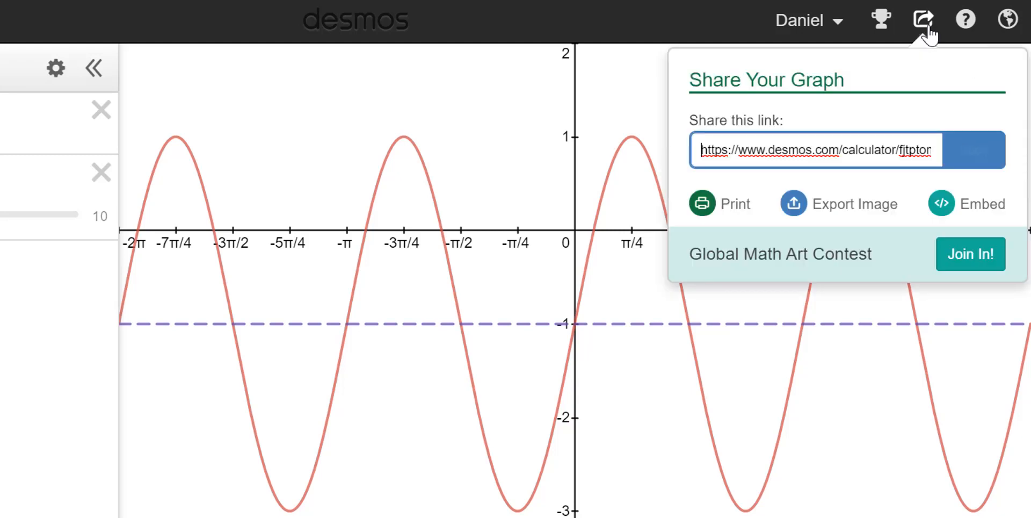
left_click(830, 205)
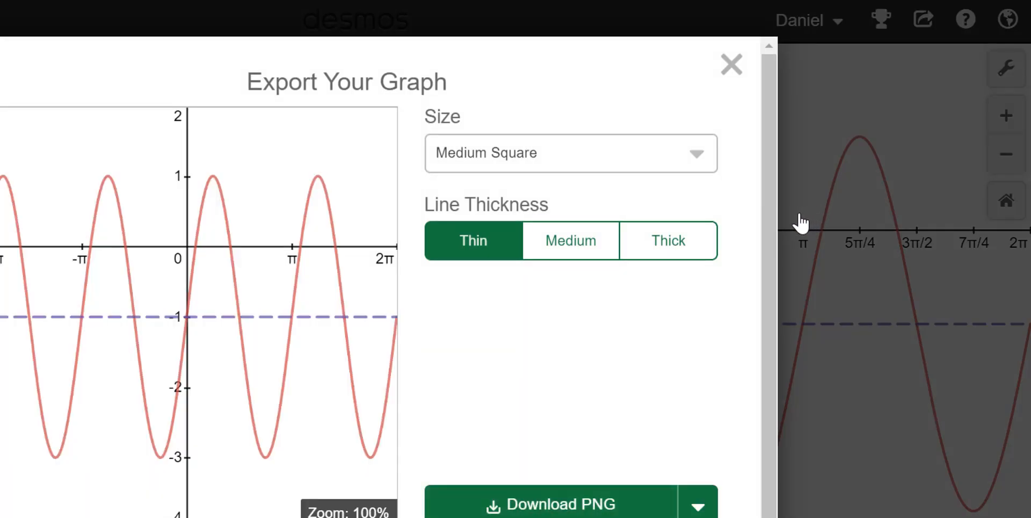
left_click(665, 248)
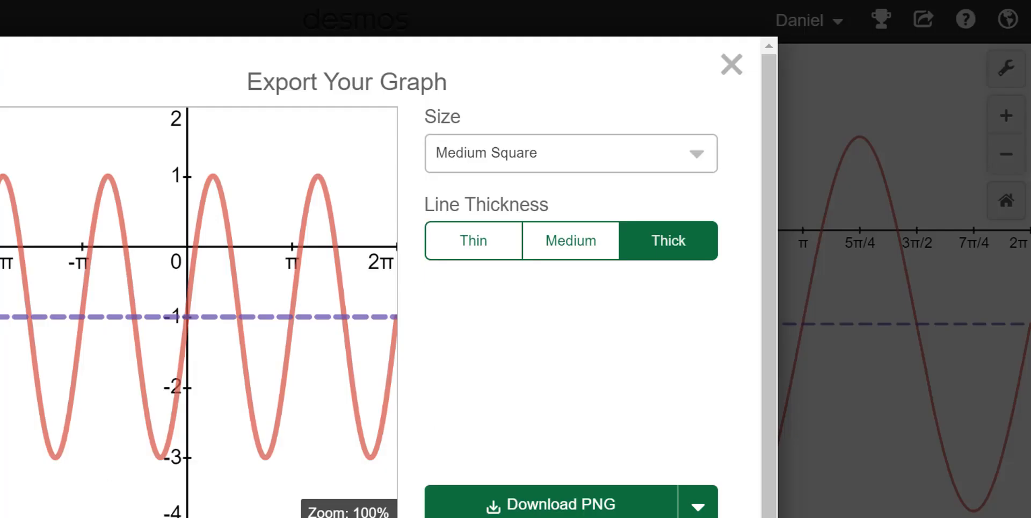
left_click(495, 156)
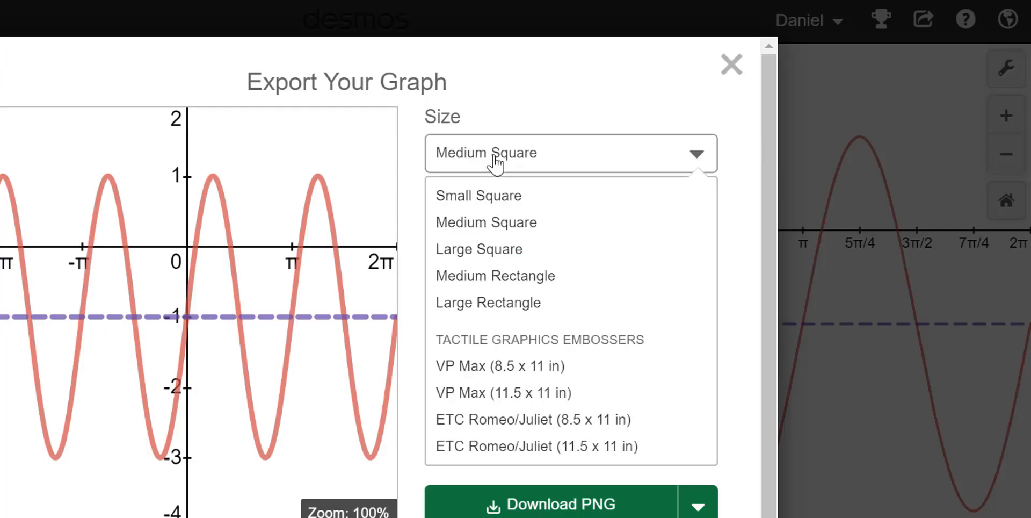
left_click(486, 305)
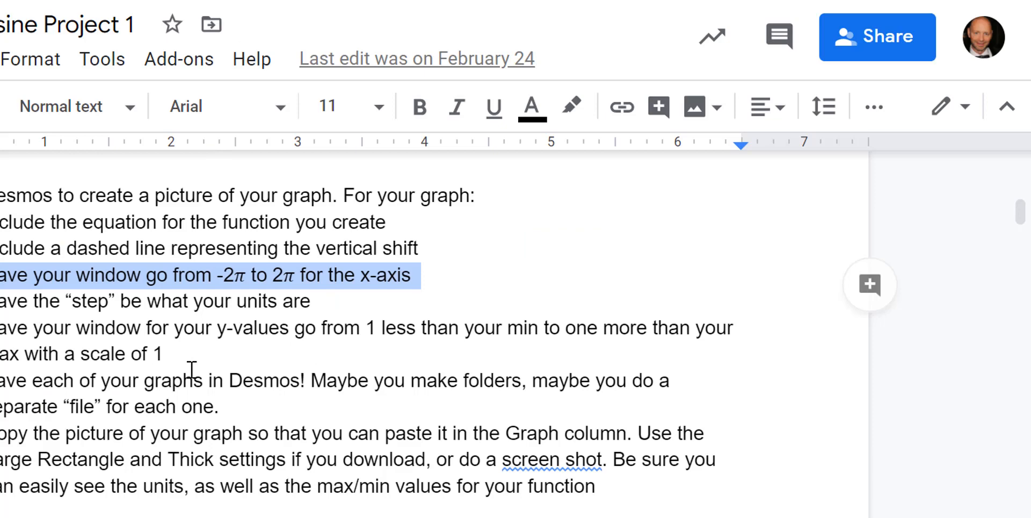
In the Google Docs project document, number the Example under Graphs of Functions as 1 and start a new line below it
scroll(188, 363, "down", 10)
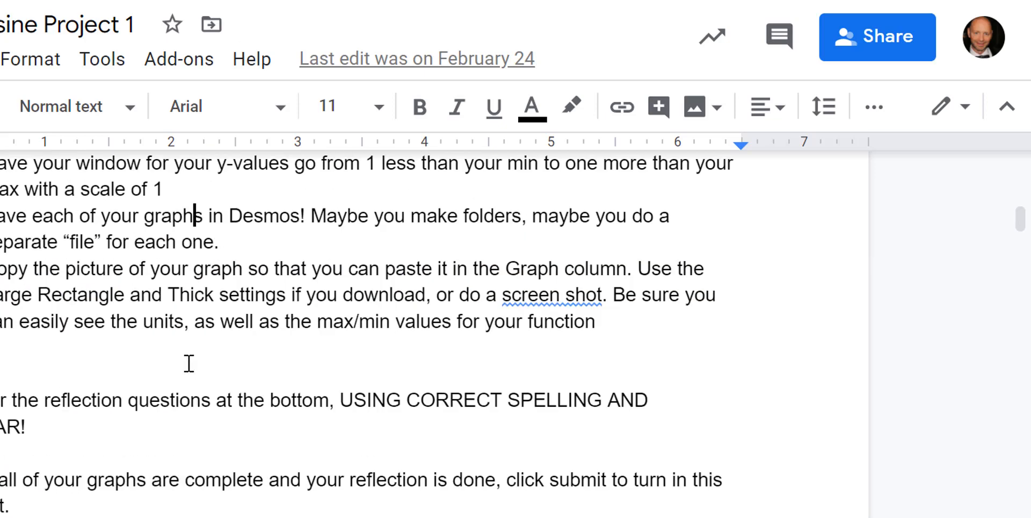
scroll(184, 356, "down", 10)
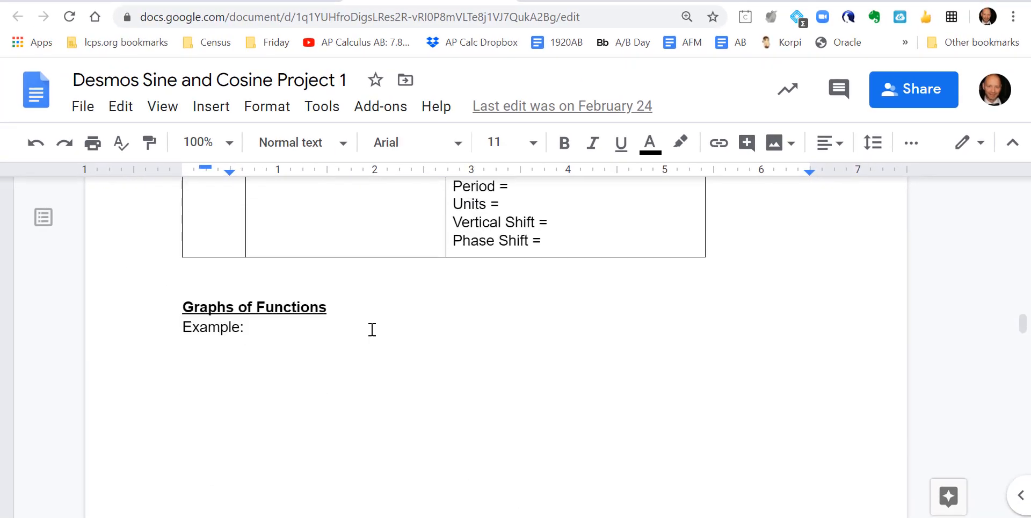
left_click(244, 207)
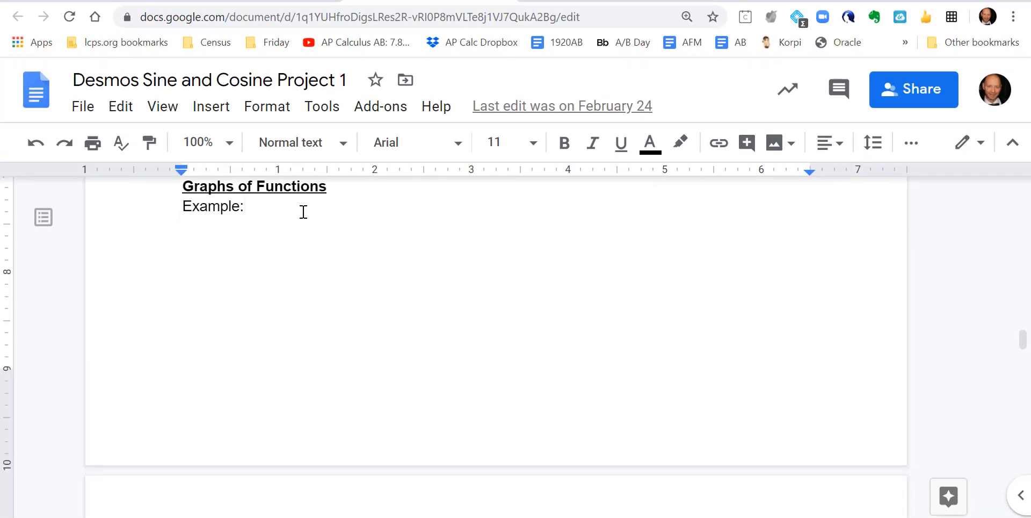
type("1")
key("Return")
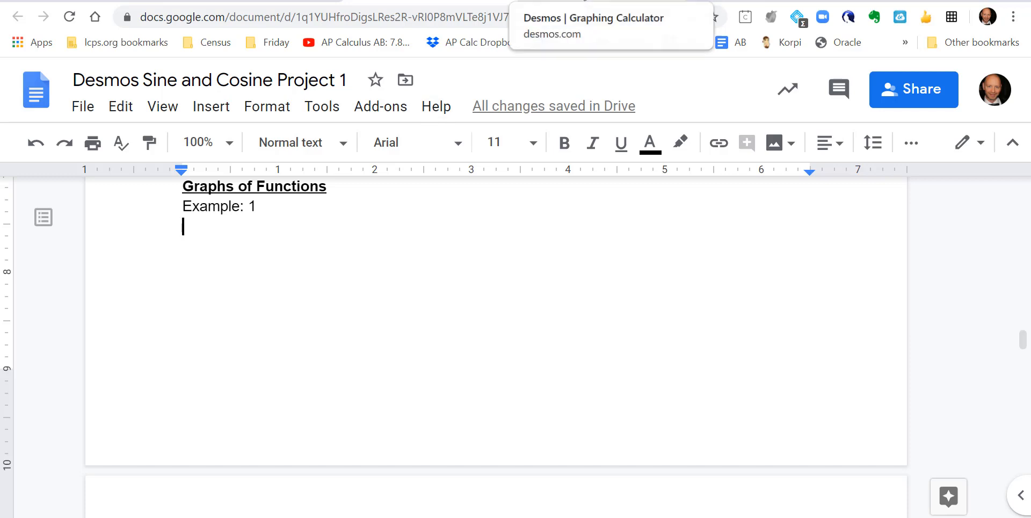
left_click(585, 1)
left_click(445, 2)
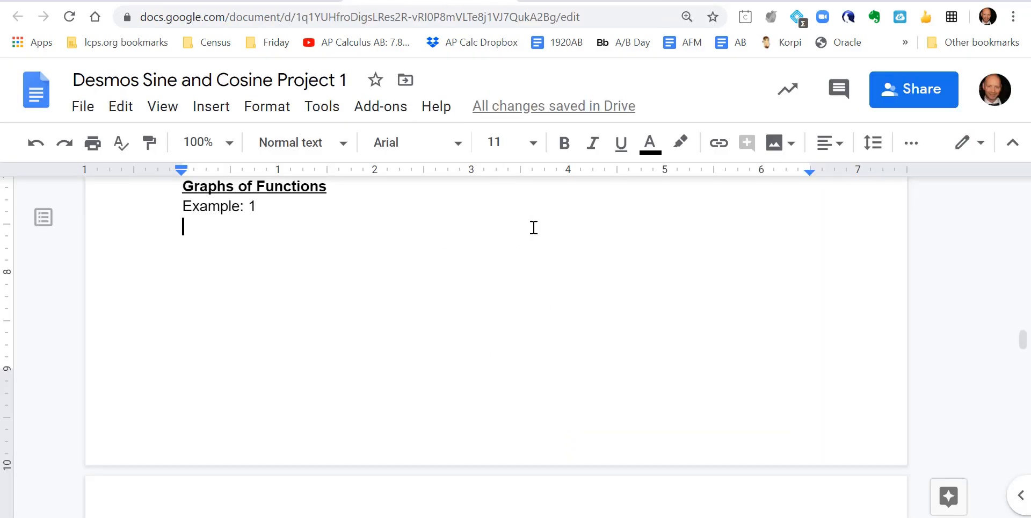
scroll(532, 231, "up", 15)
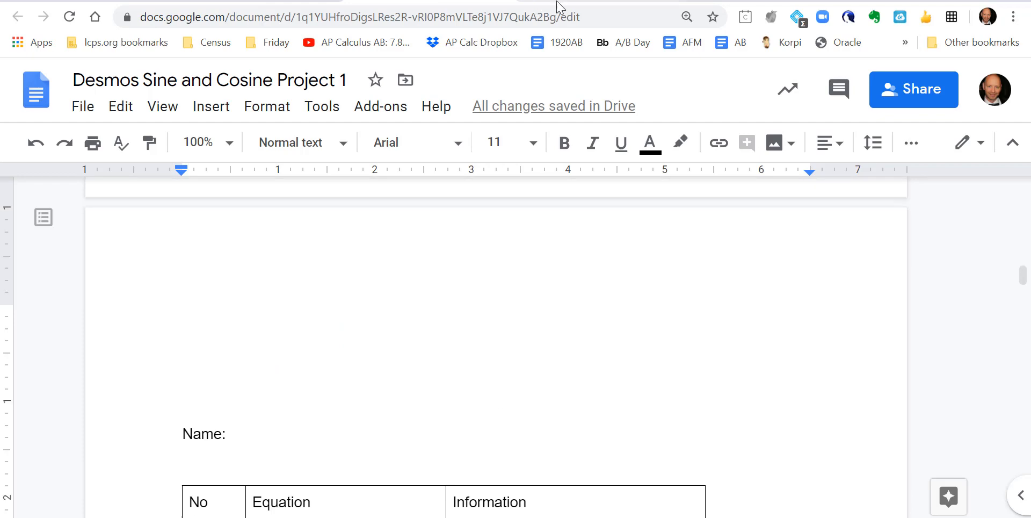
Review the requirements for creating the sine and cosine equations in the Desmos Sine and Cosine Project 1 document
left_click(274, 2)
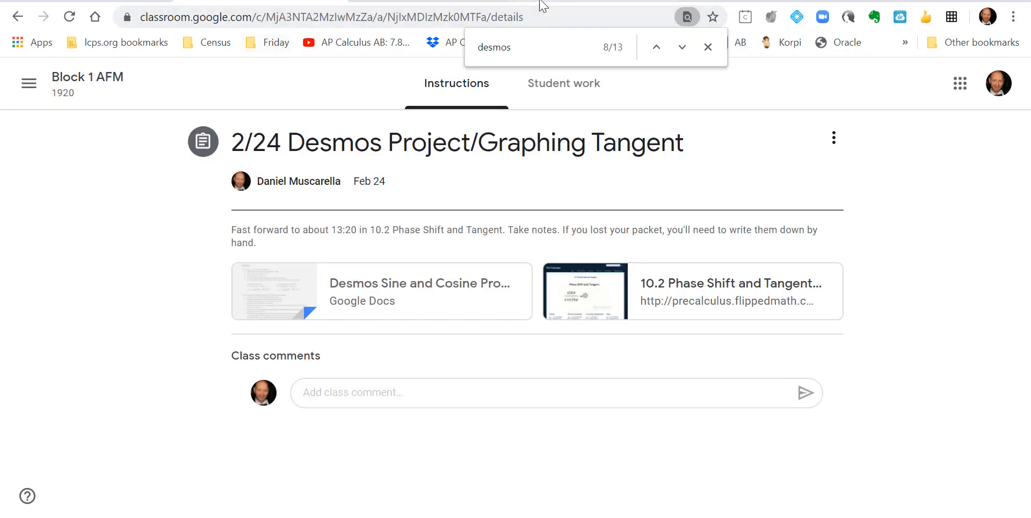
left_click(571, 2)
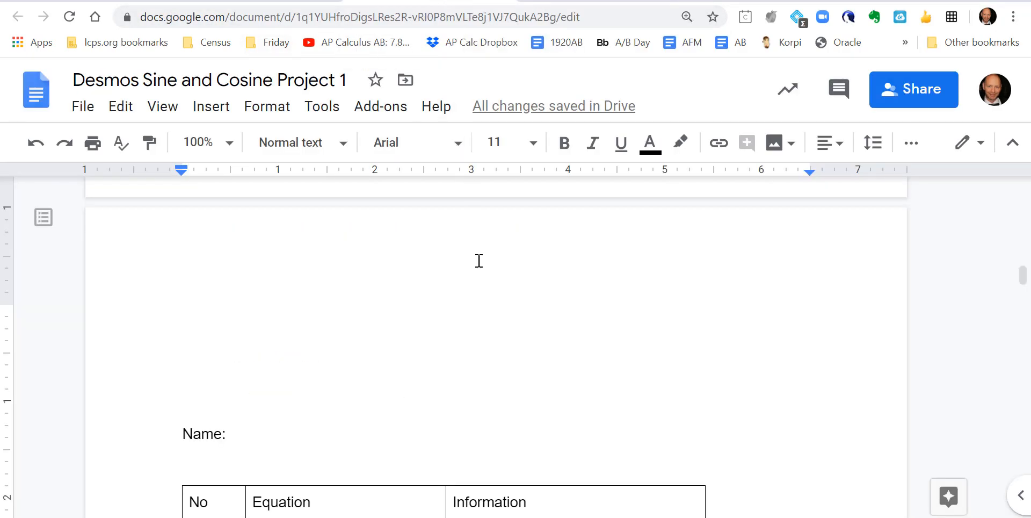
scroll(479, 263, "up", 10)
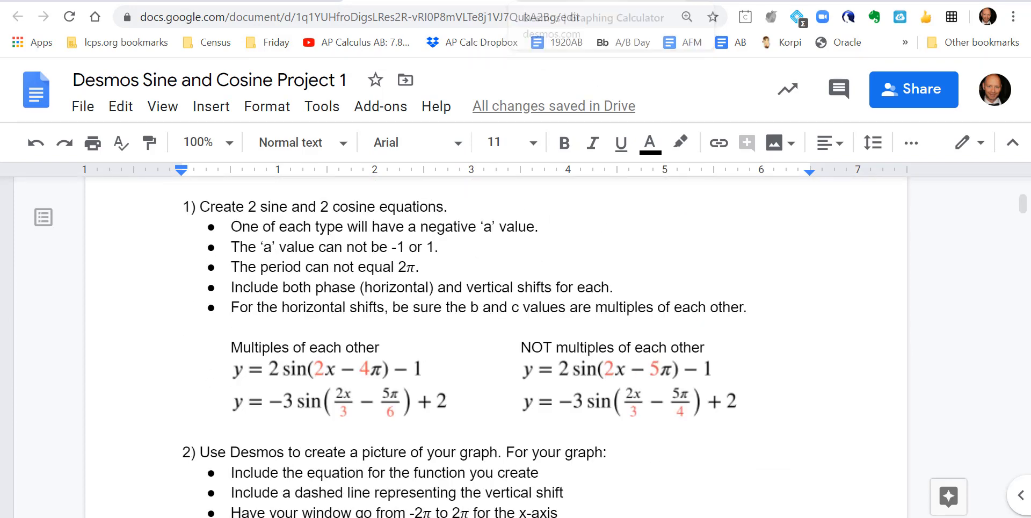
key("alt+Tab")
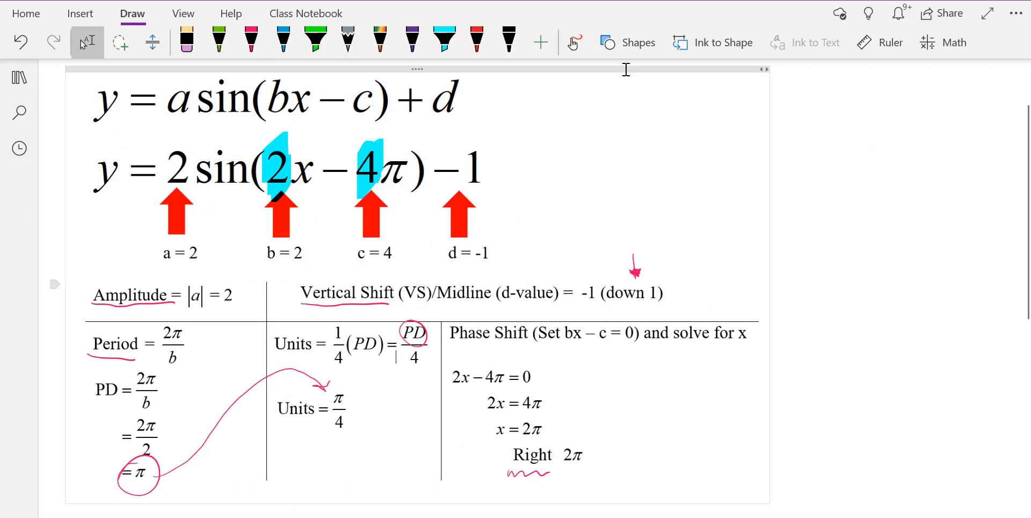
mouse_move(497, 516)
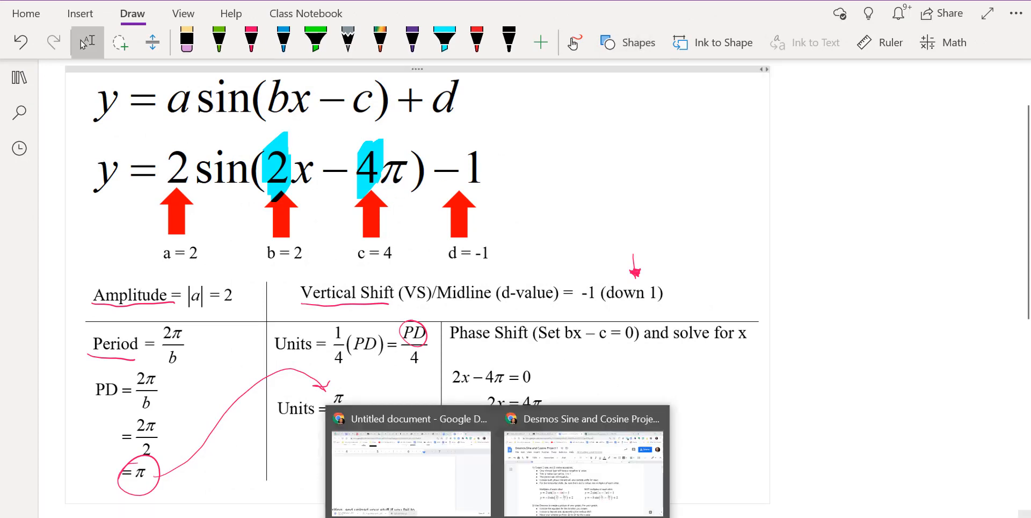
left_click(577, 462)
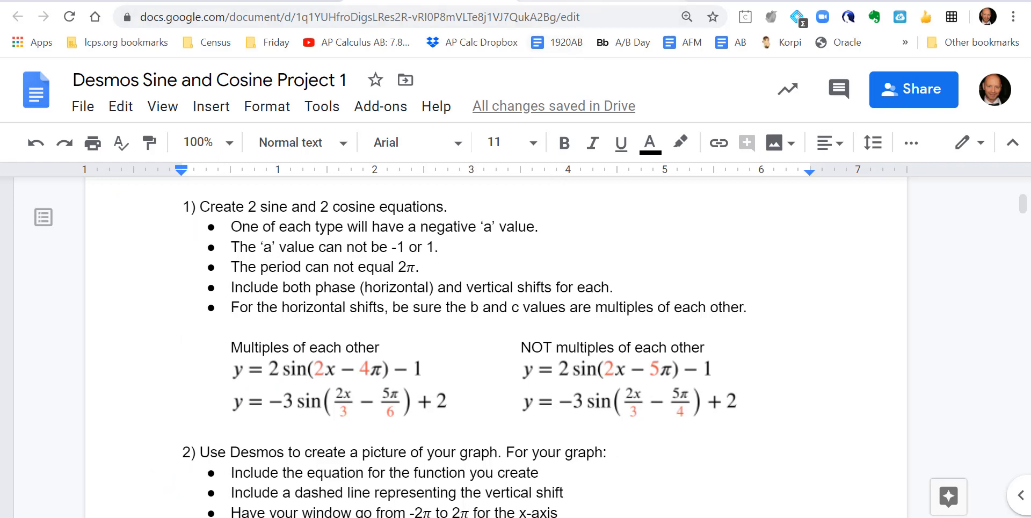
Back in Desmos, close the graph export and select the amplitude coefficient of the sine equation for editing
left_click(593, 2)
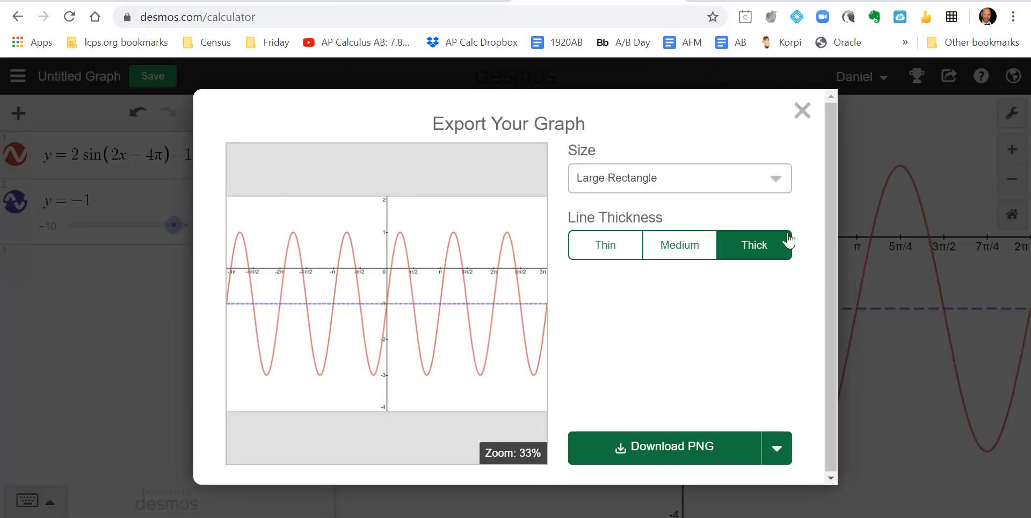
left_click(802, 111)
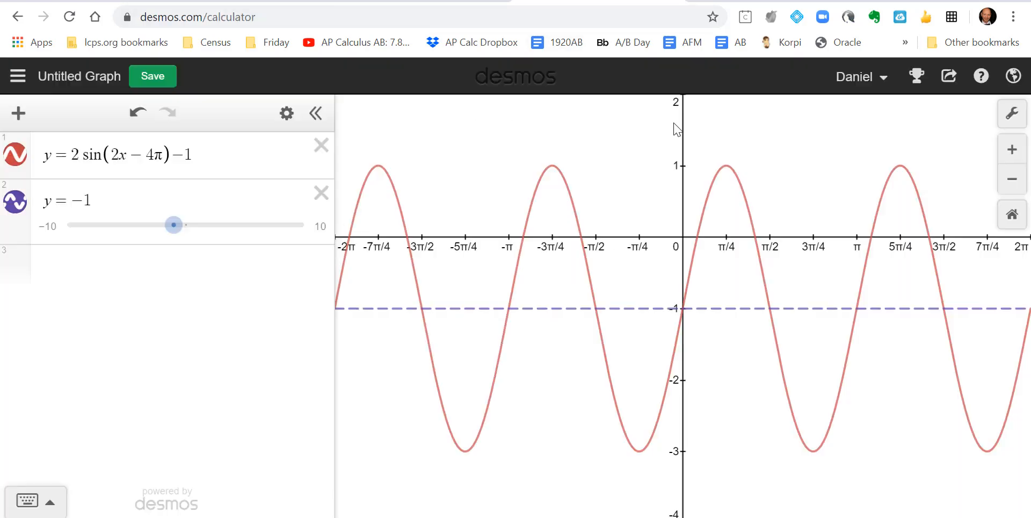
double_click(74, 155)
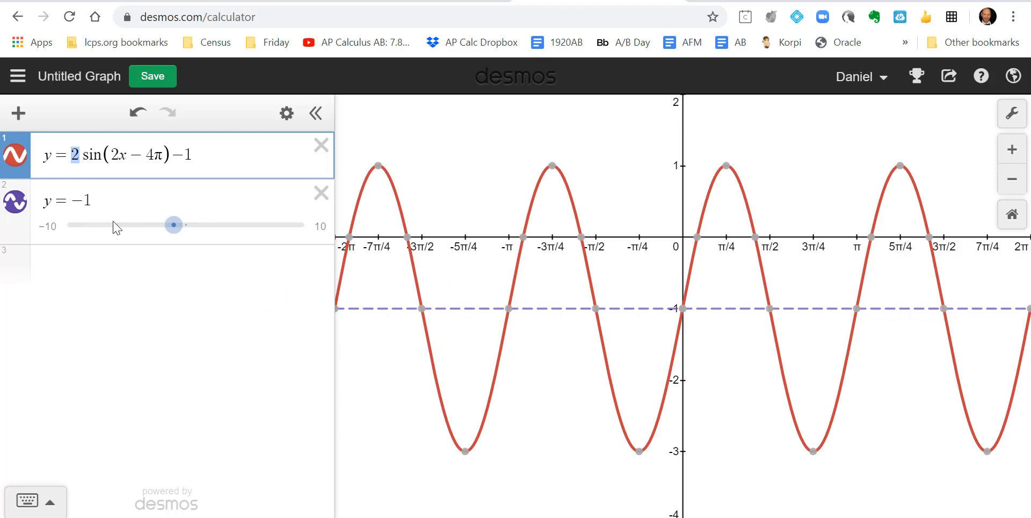